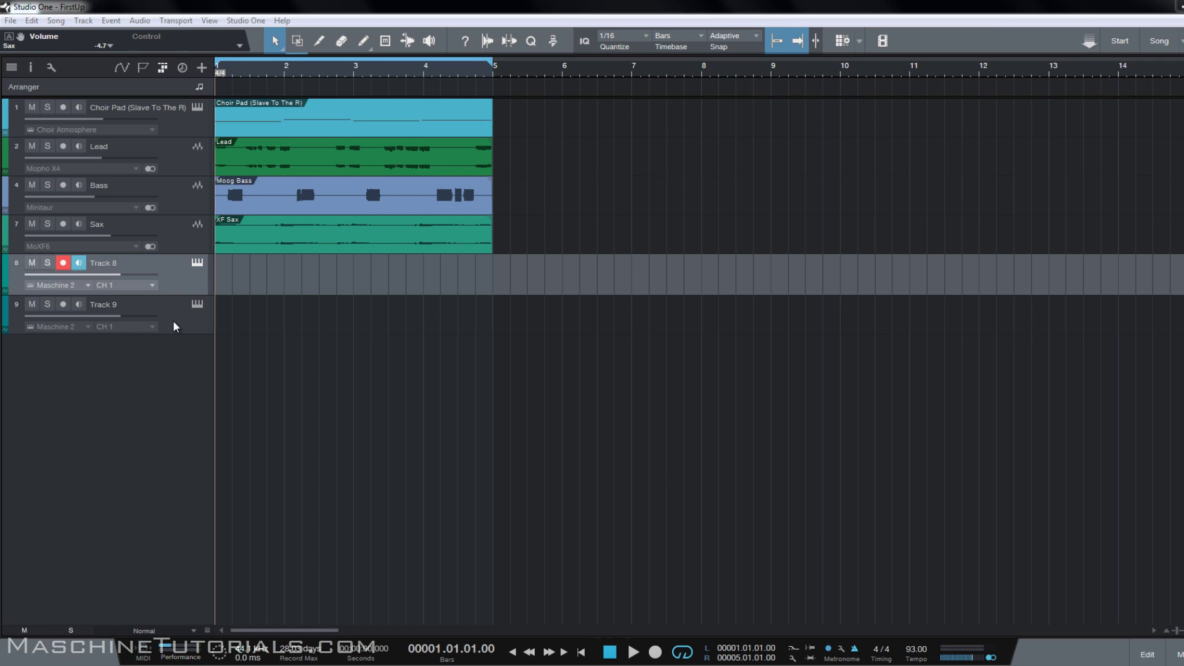
# Open Track 8's Maschine 2 instrument and hide the Library to show the Dusty Drums 1 sounds
pyautogui.click(200, 265)
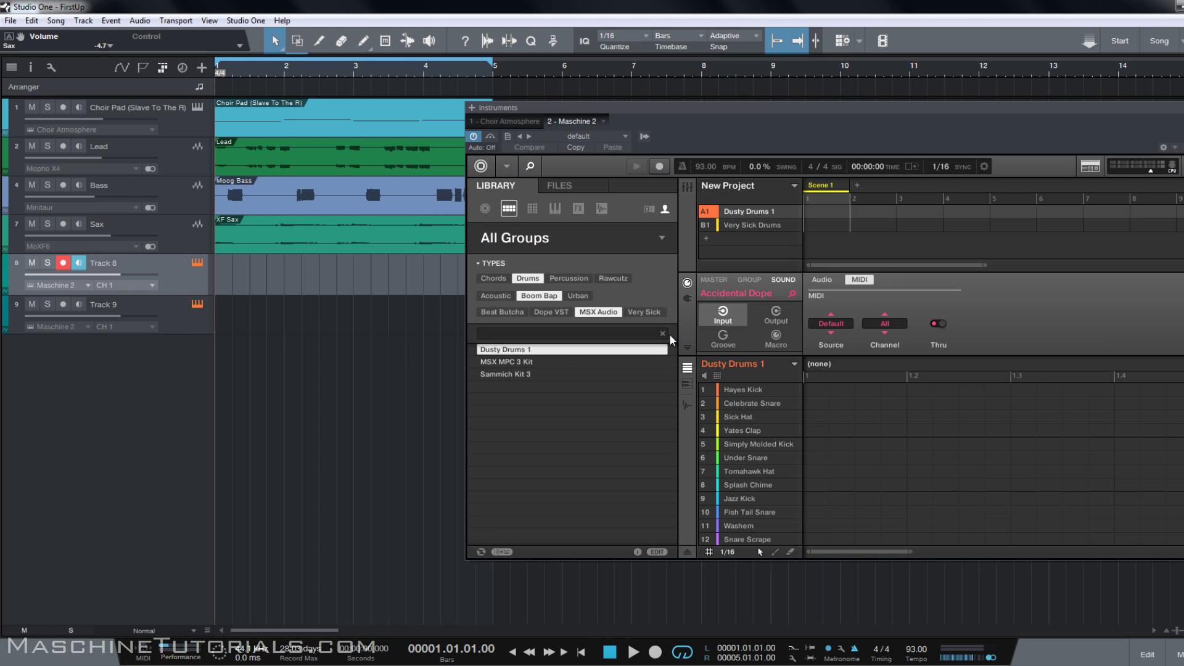
pyautogui.click(538, 169)
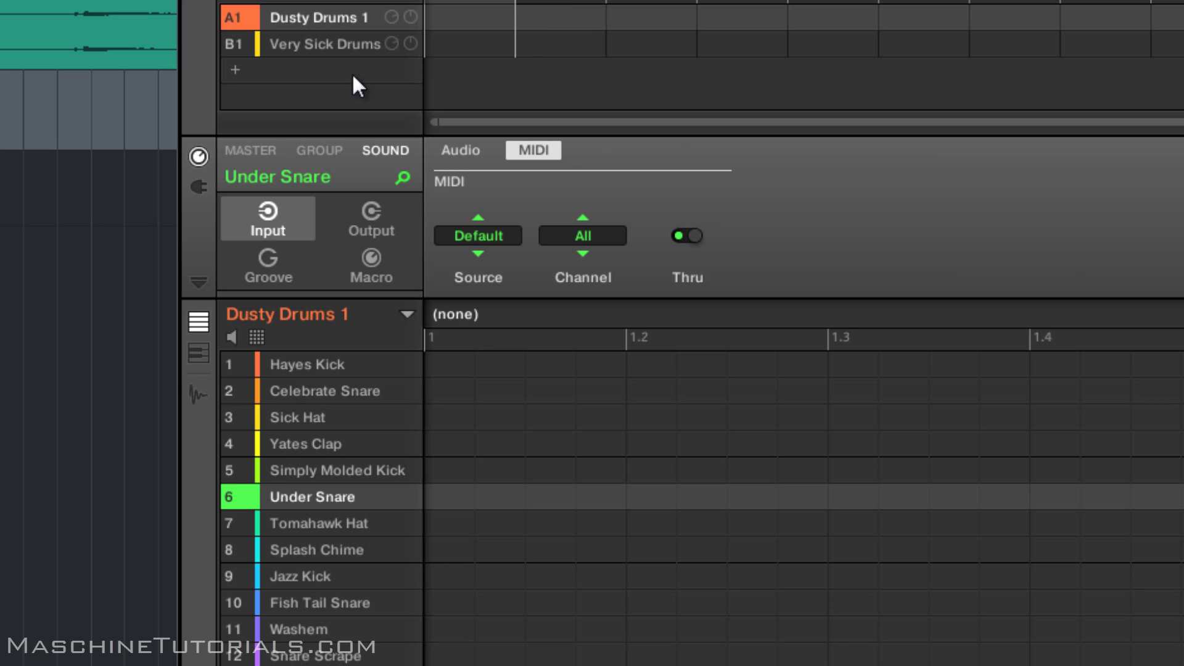
# Apply Sounds to MIDI Notes to Dusty Drums 1 and Very Sick Drums, ending on Dusty Drums 1
pyautogui.rightClick(324, 17)
pyautogui.moveTo(491, 201)
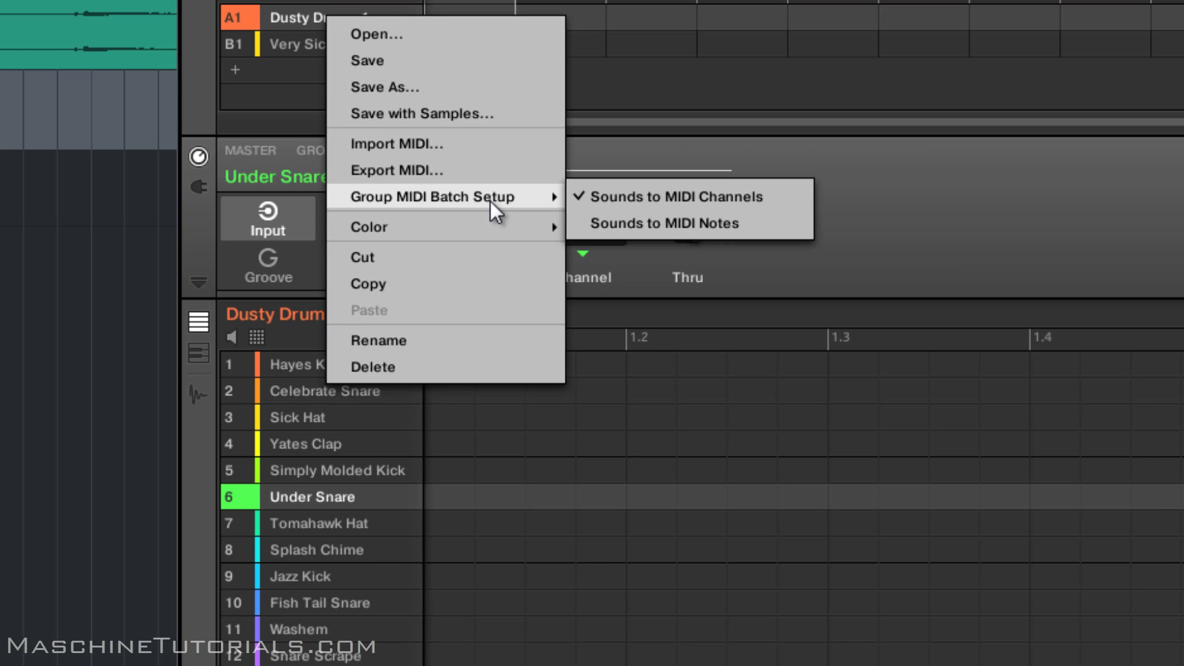
pyautogui.click(637, 231)
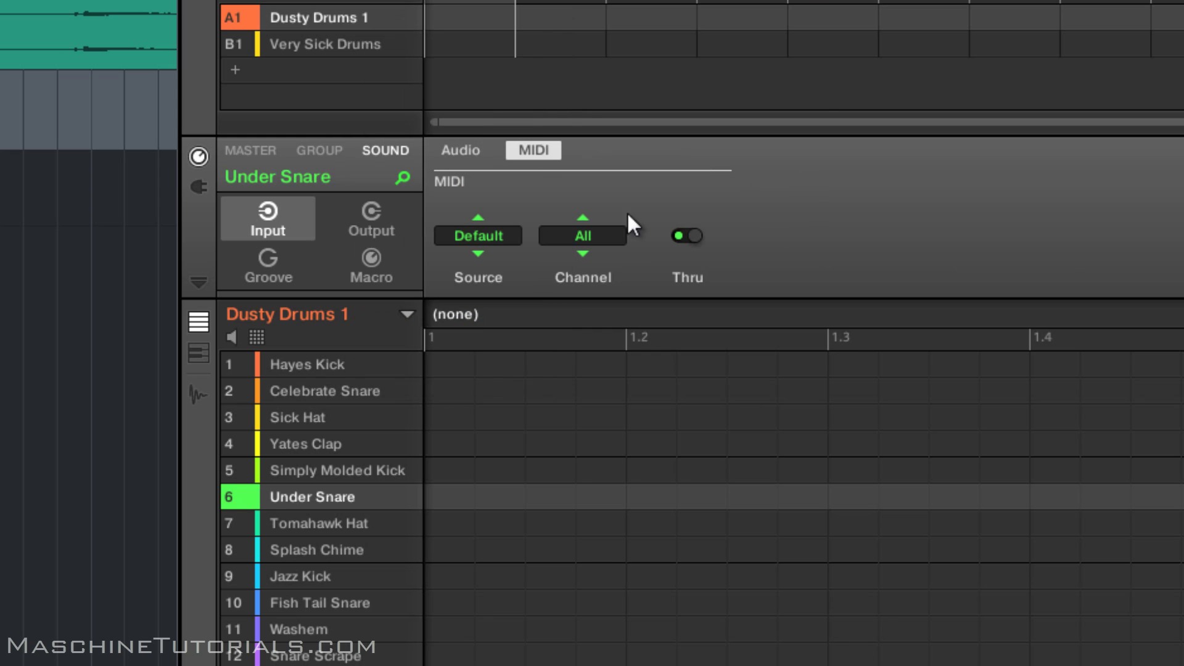
pyautogui.click(339, 43)
pyautogui.rightClick(338, 44)
pyautogui.moveTo(512, 224)
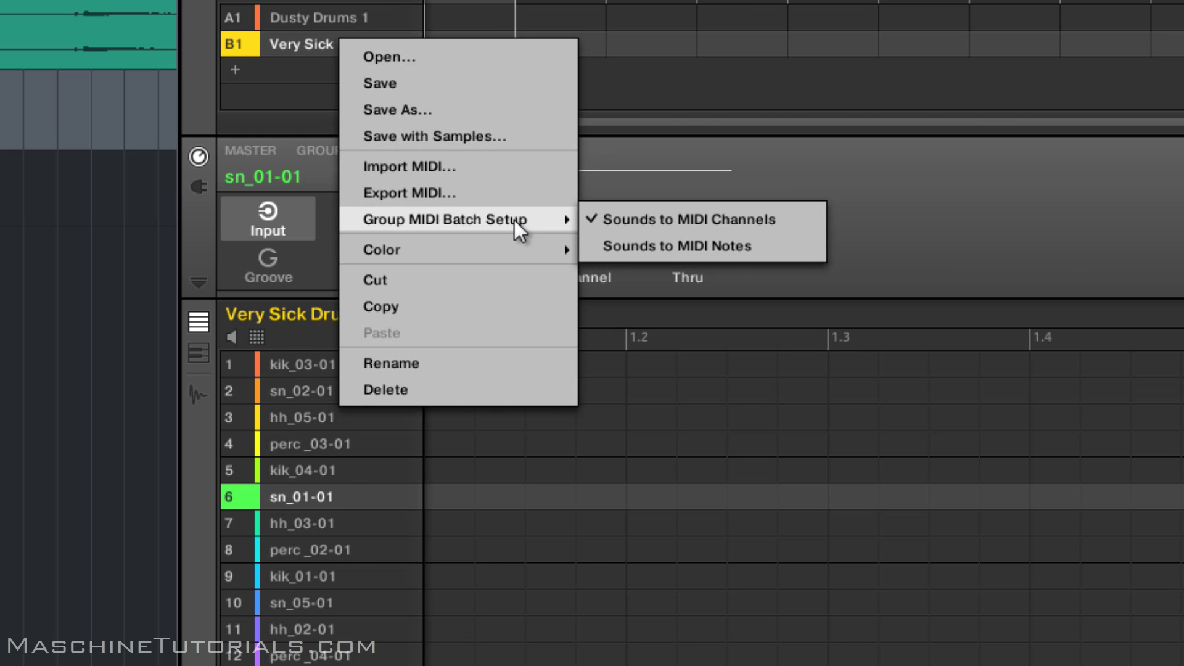
pyautogui.click(664, 246)
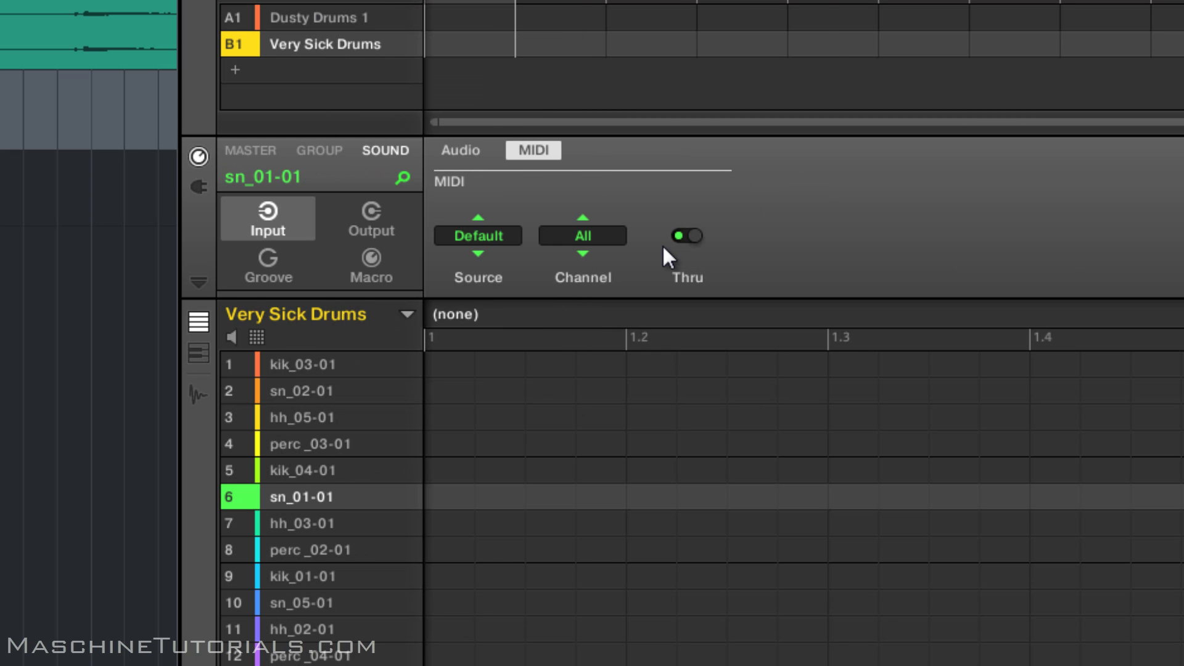
pyautogui.click(332, 19)
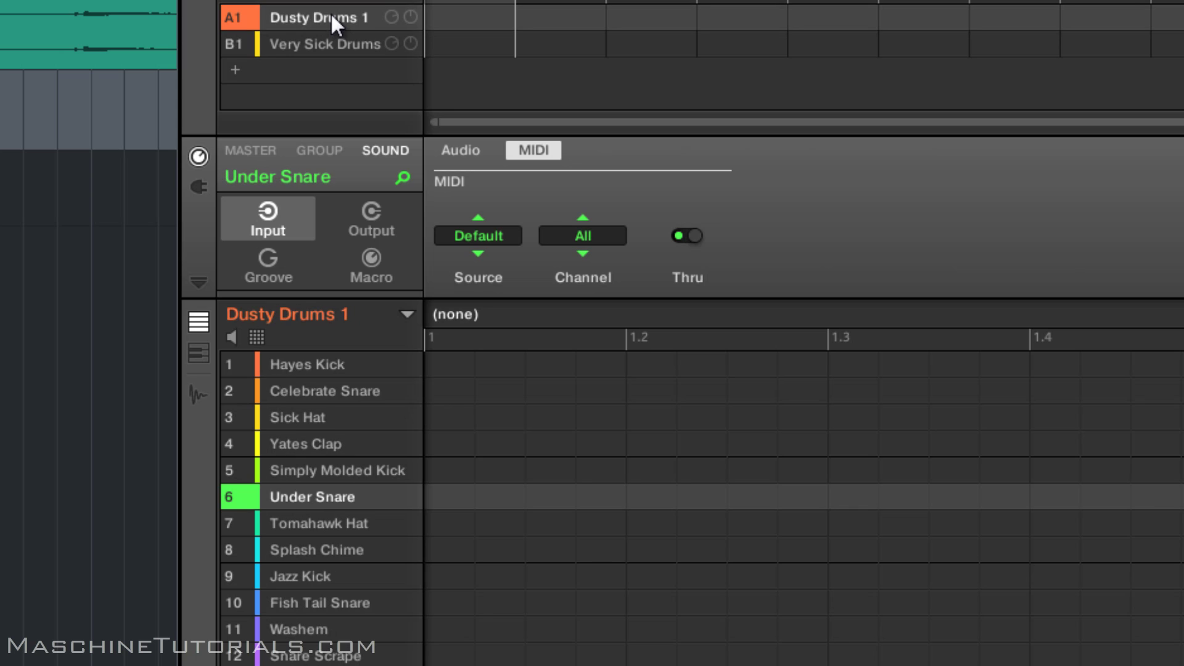
# Send the Hayes Kick sound's MIDI output to Host on channel 1
pyautogui.click(324, 364)
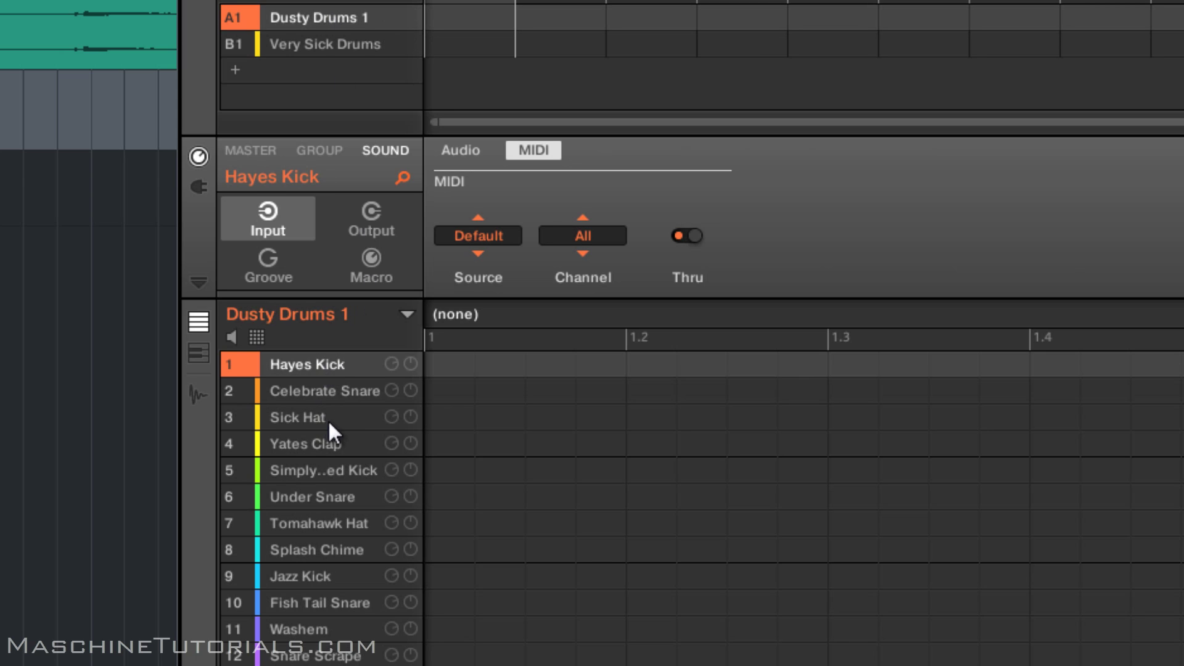
pyautogui.scroll(-2, 348, 415)
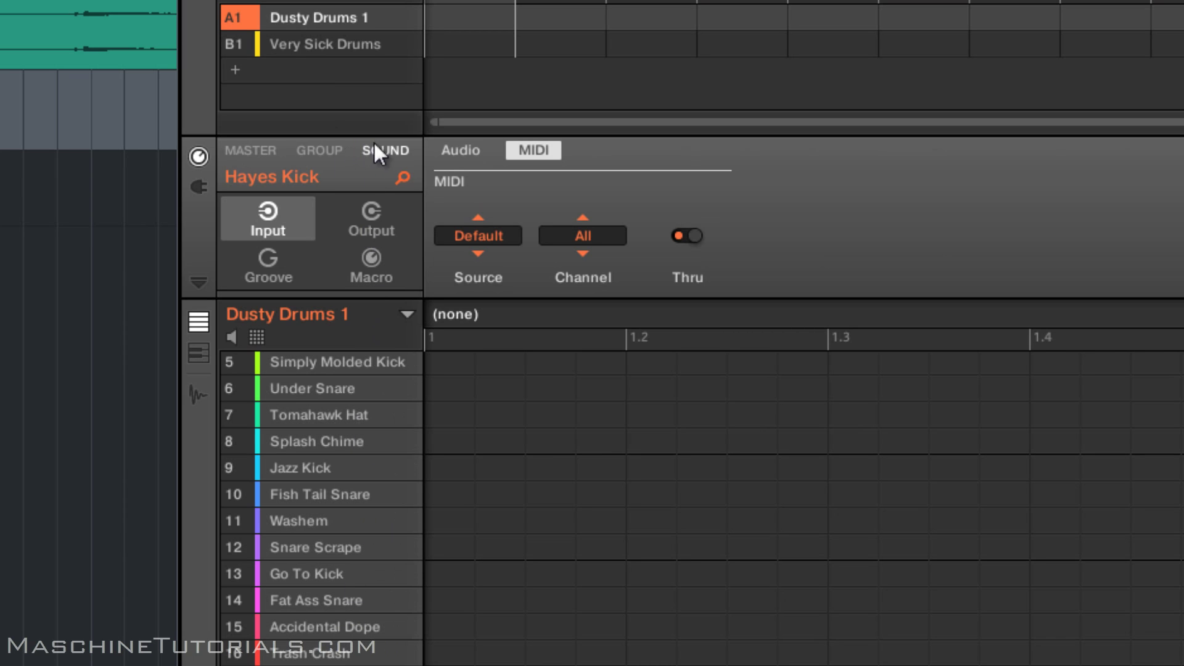
pyautogui.click(373, 229)
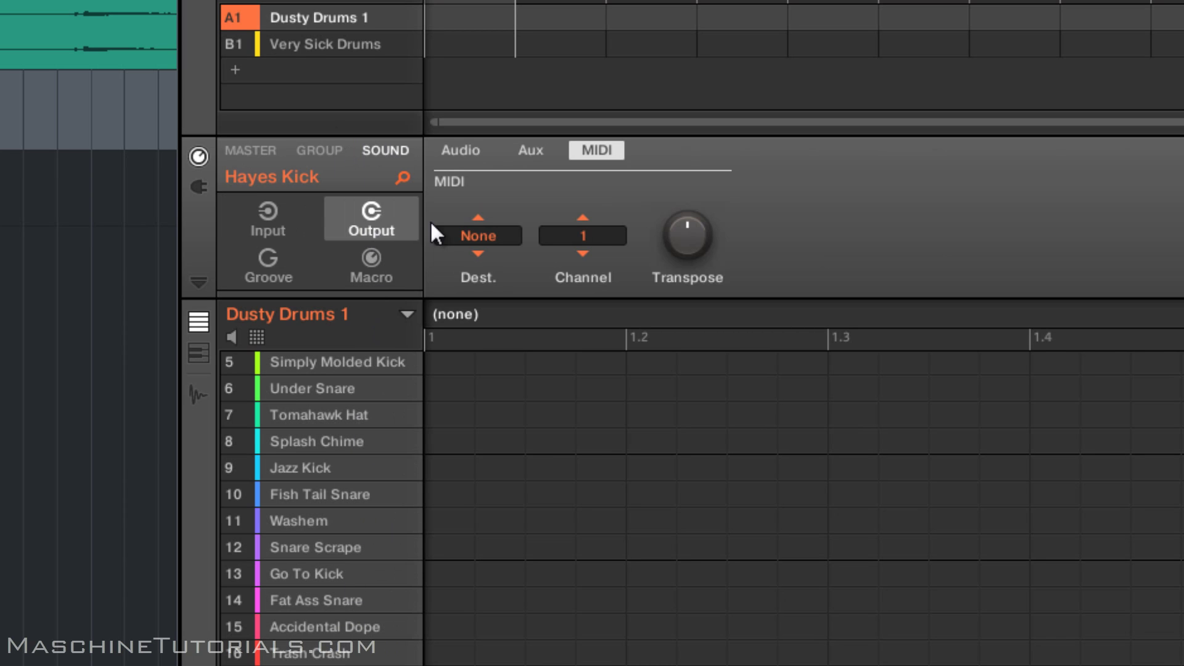
pyautogui.click(487, 236)
pyautogui.click(589, 268)
pyautogui.click(271, 217)
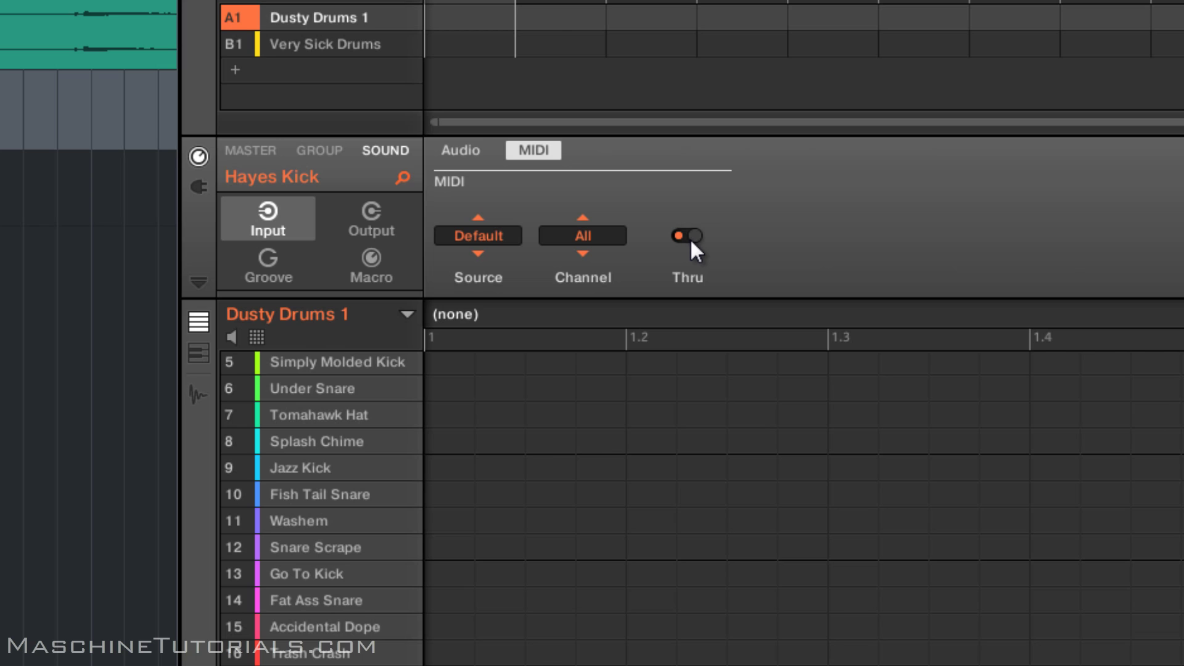
# Activate Dusty Drums 1's group MIDI input on channel 1 with root note C3
pyautogui.click(316, 148)
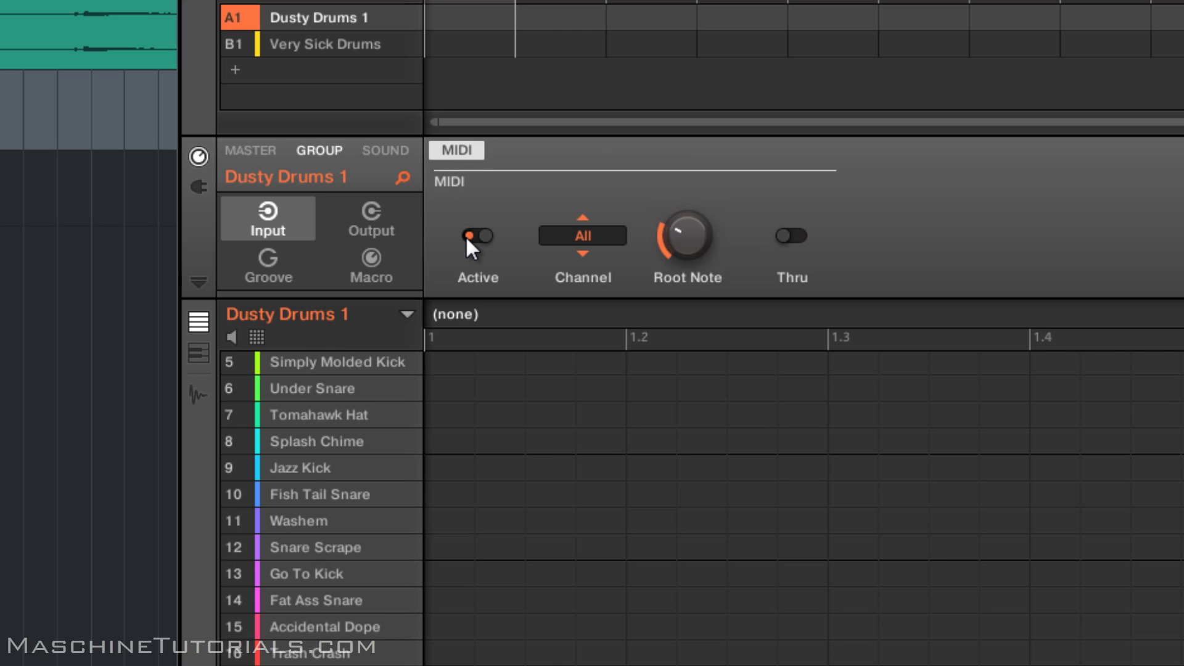
pyautogui.click(569, 238)
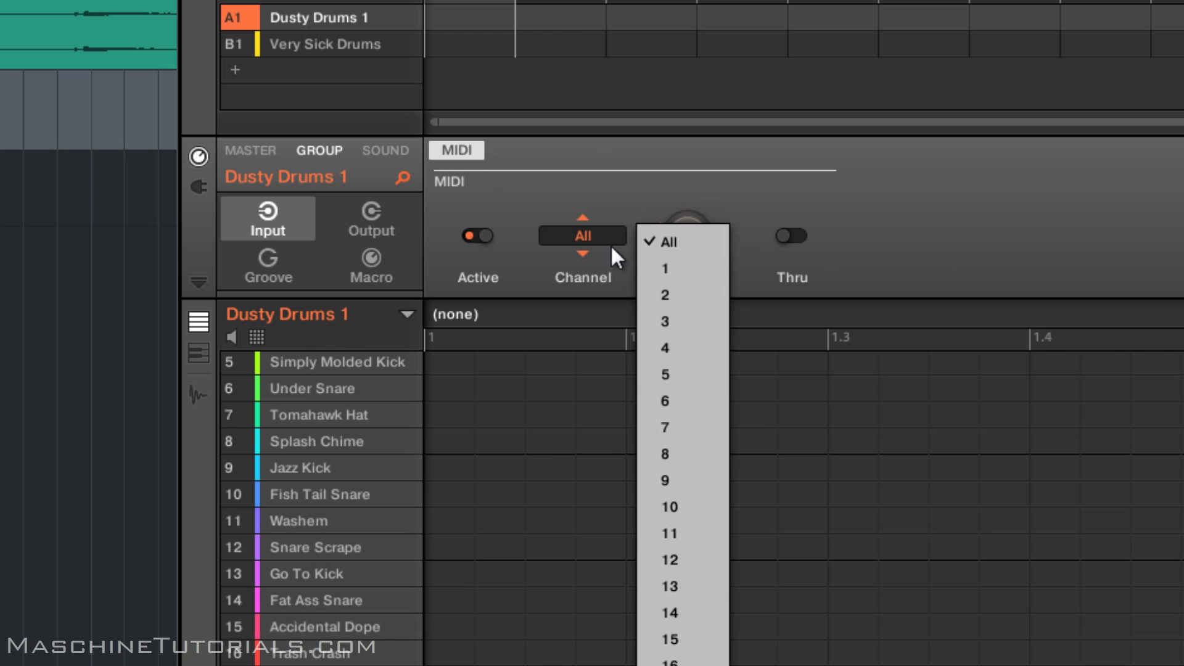
pyautogui.click(654, 269)
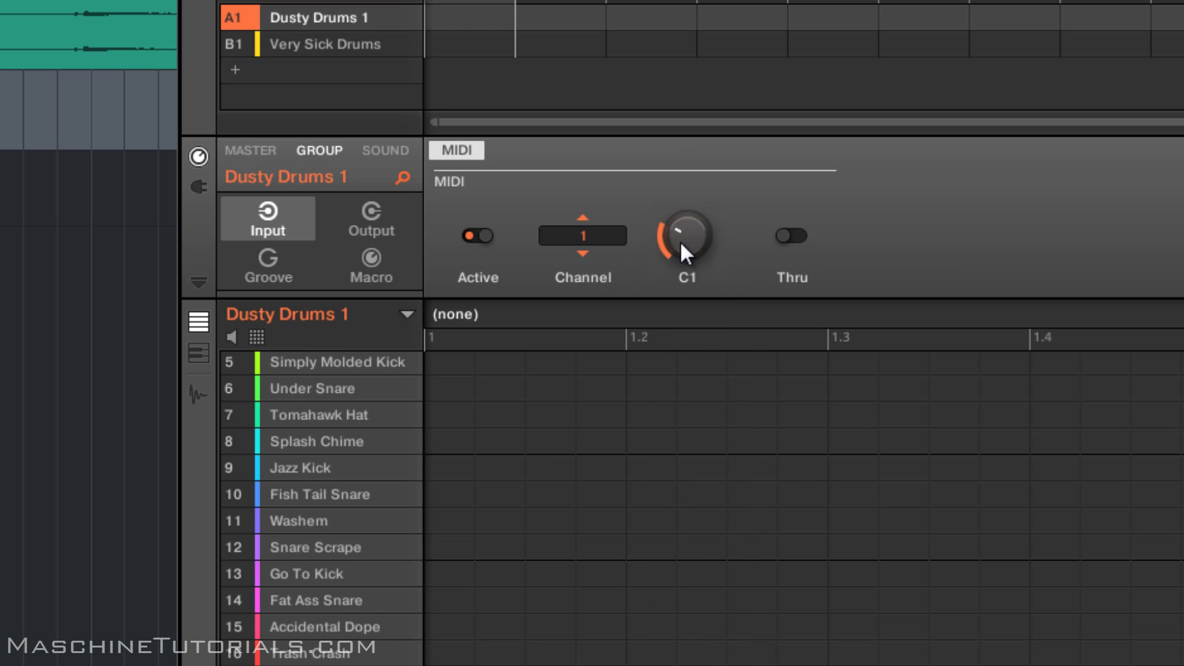
pyautogui.scroll(20, 678, 240)
# Route the kik_03-01 sound in Very Sick Drums to output MIDI to Host on channel 2
pyautogui.click(324, 42)
pyautogui.click(312, 364)
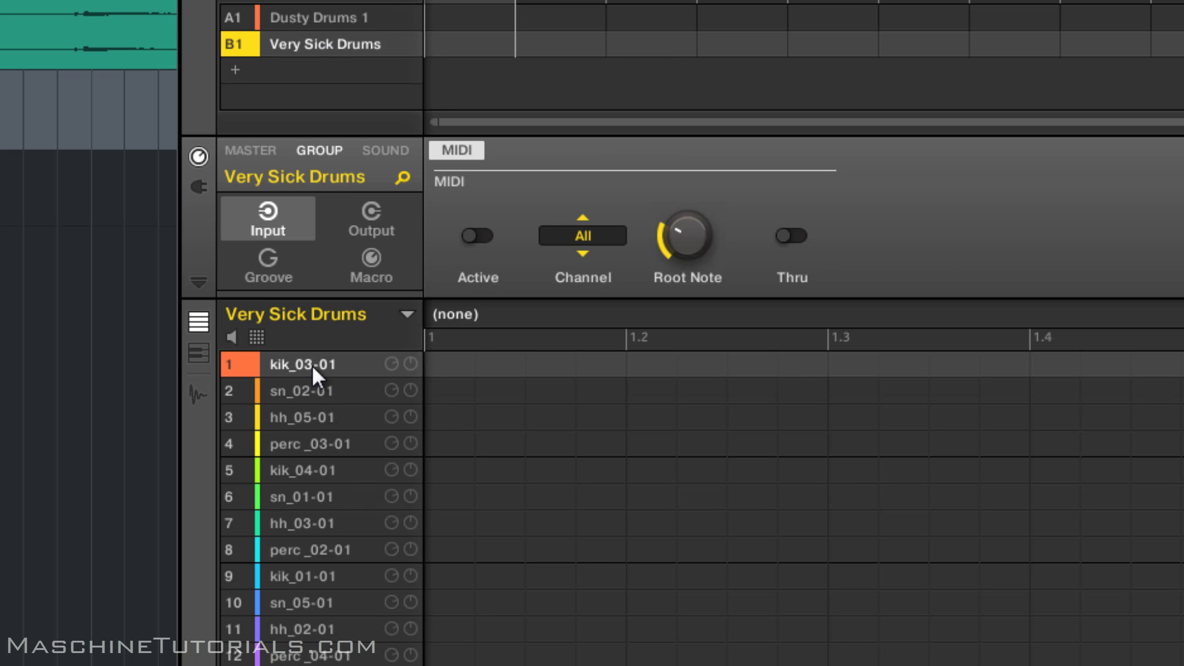
pyautogui.scroll(-2, 344, 498)
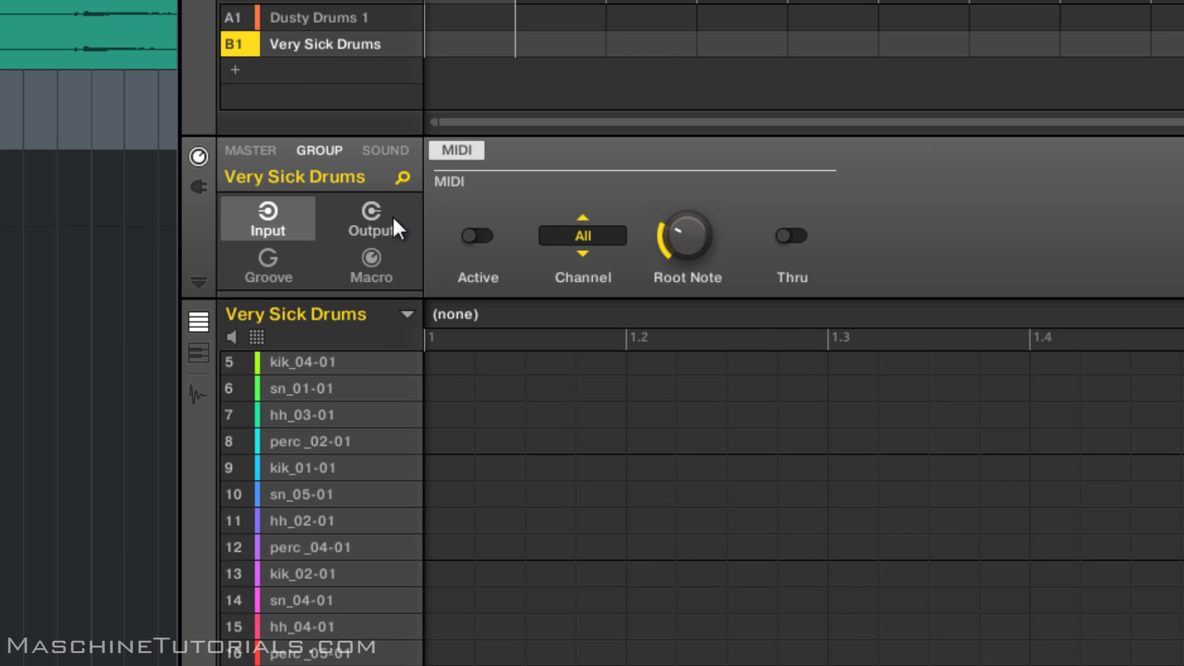
pyautogui.click(386, 157)
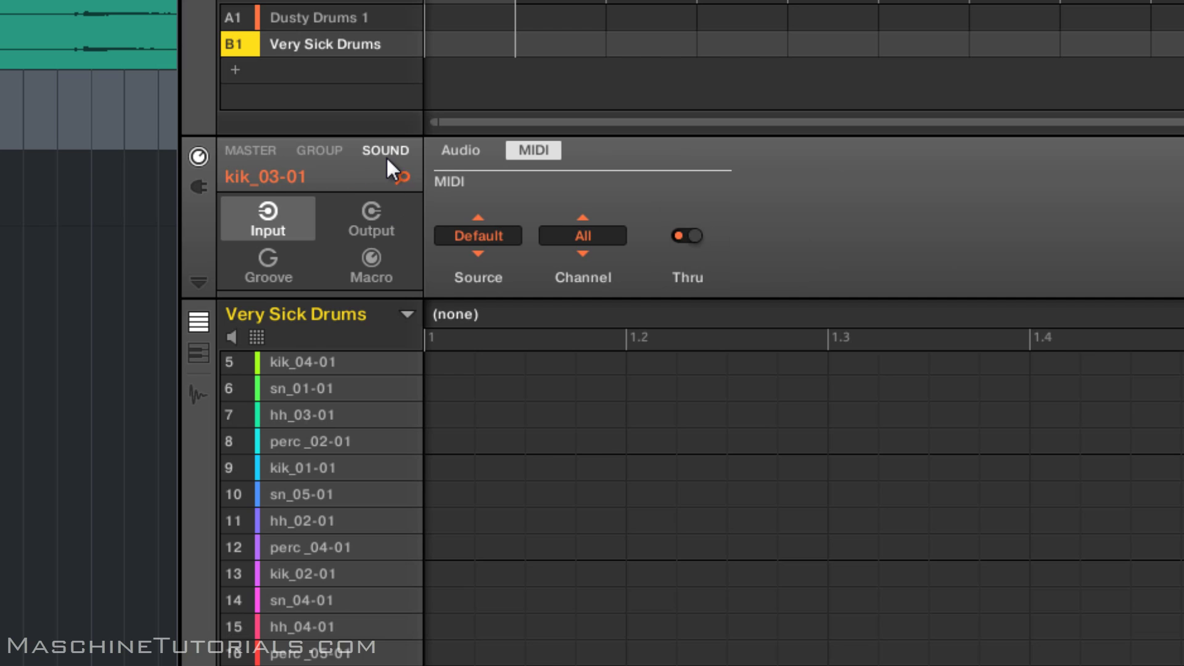
pyautogui.click(375, 221)
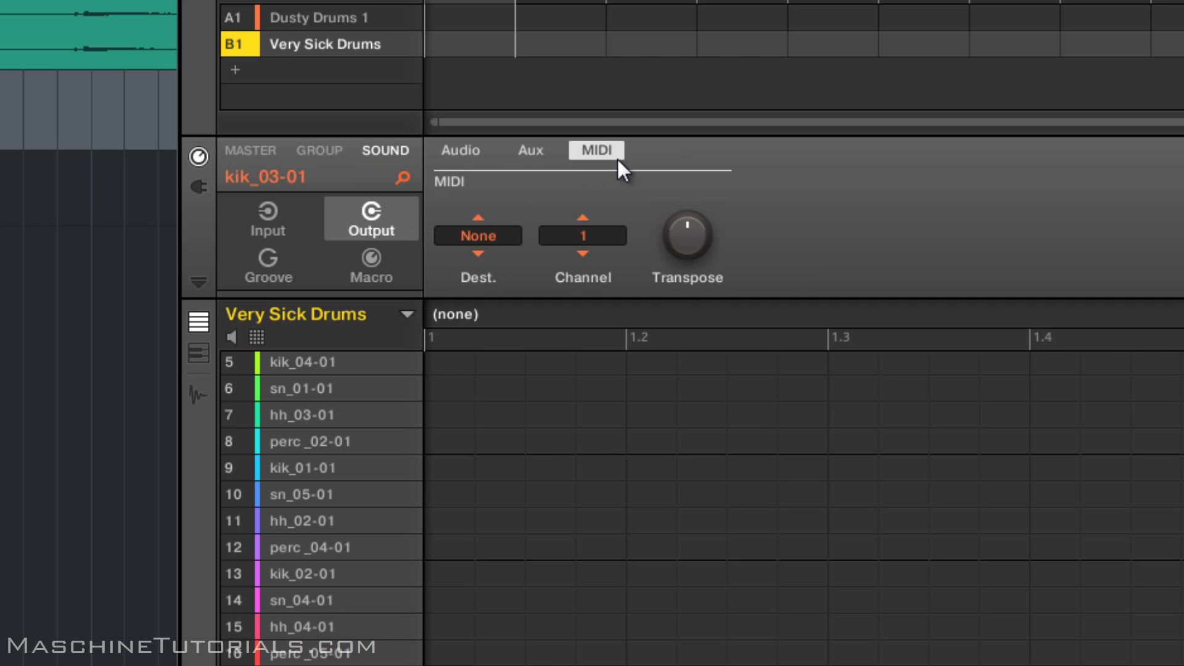
pyautogui.click(468, 233)
pyautogui.click(560, 270)
pyautogui.click(594, 234)
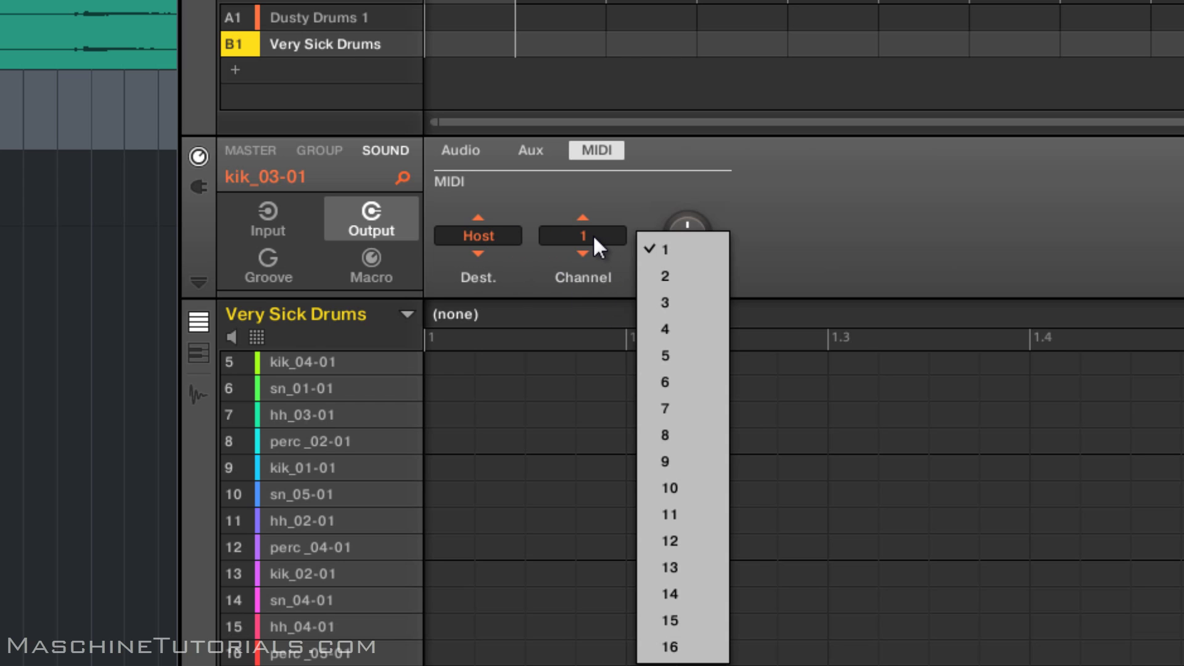
pyautogui.click(647, 277)
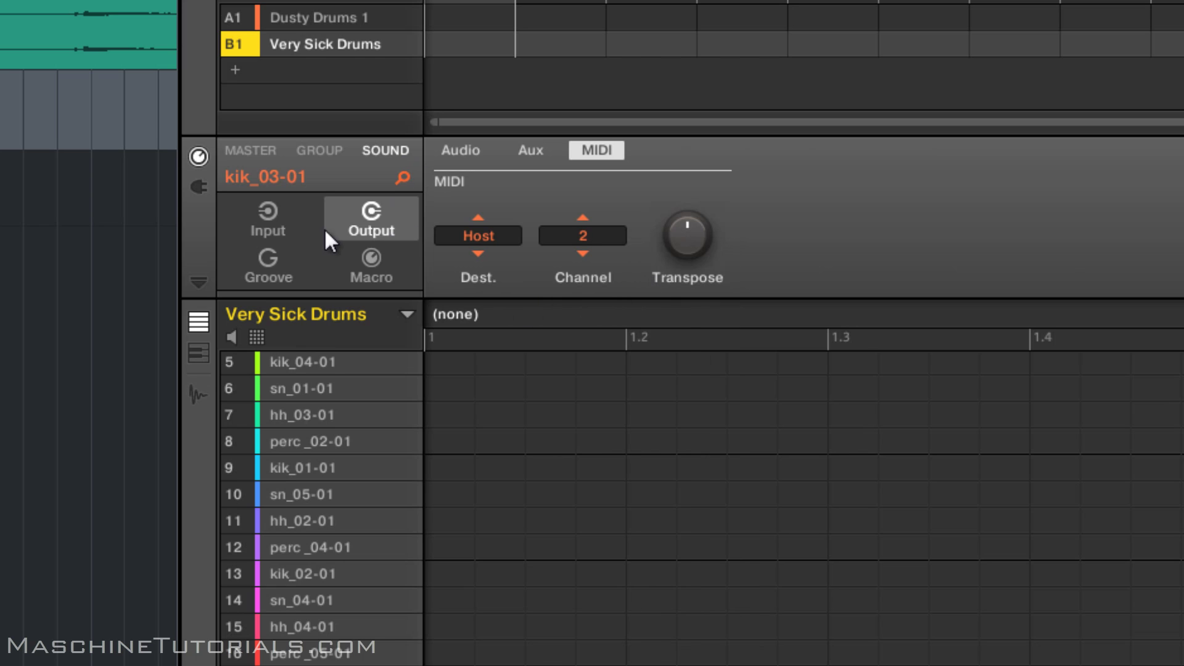
pyautogui.click(268, 223)
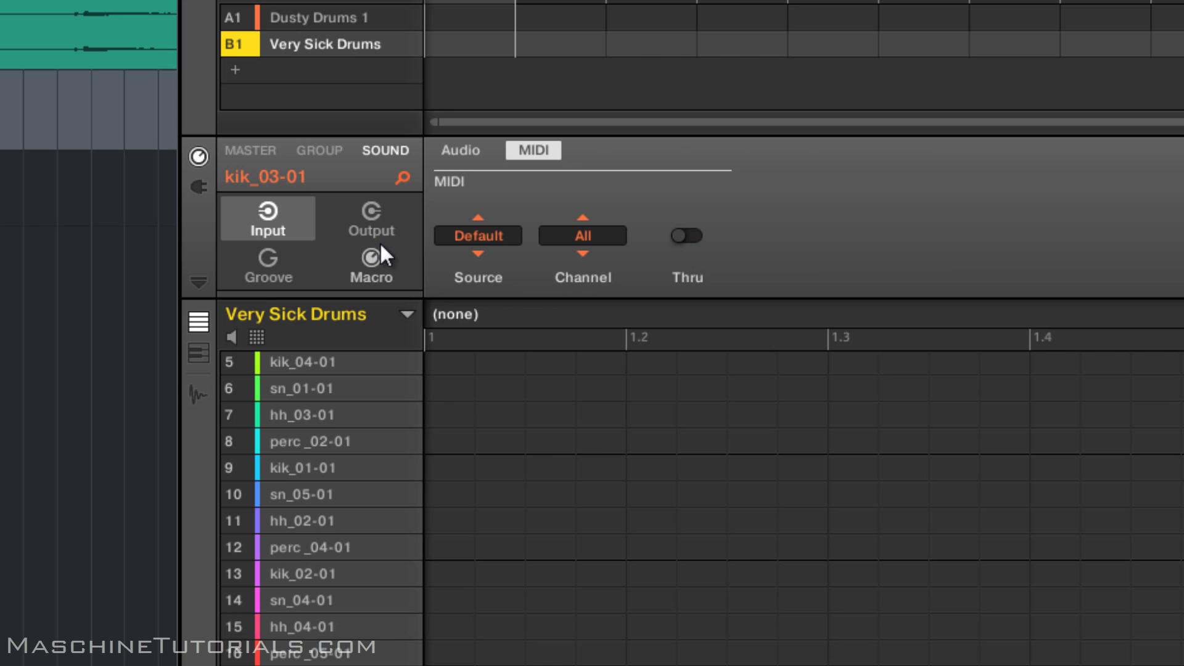
# Activate the Very Sick Drums group MIDI input on channel 2 with root note C3
pyautogui.click(328, 151)
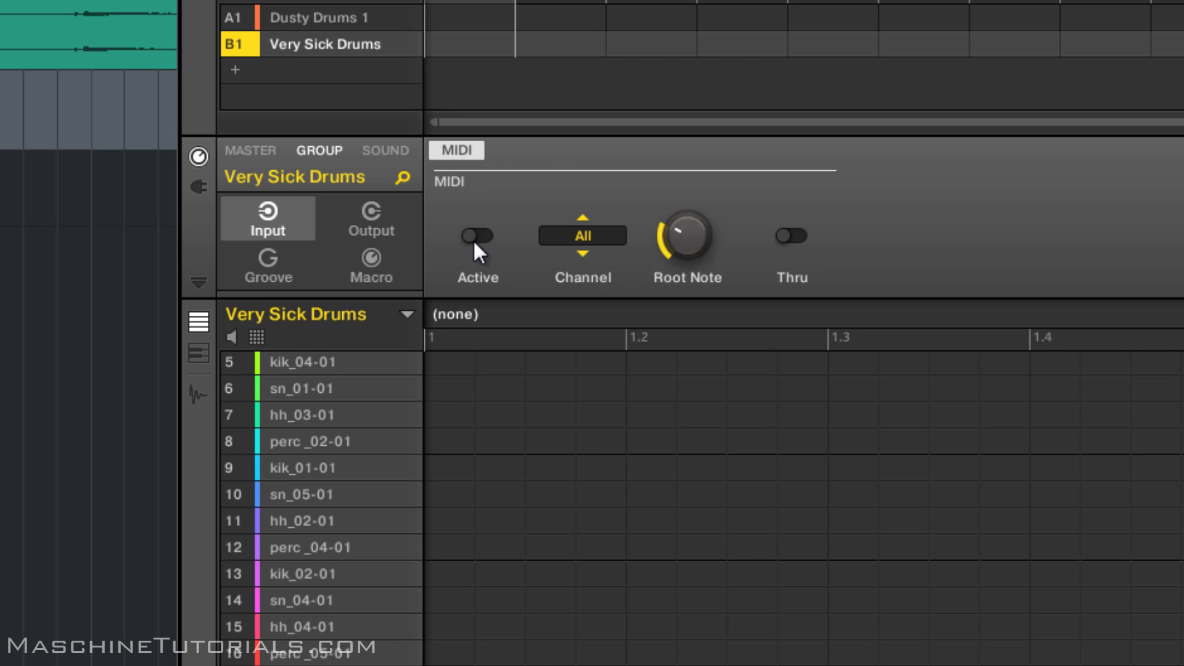
pyautogui.click(595, 238)
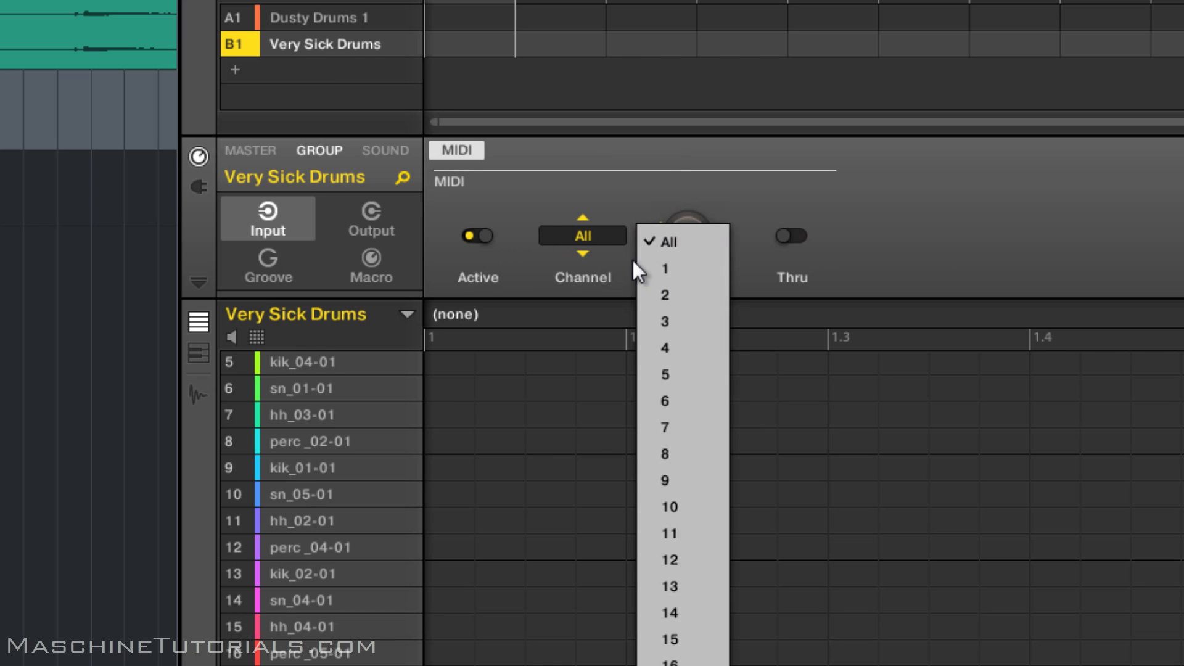
pyautogui.click(660, 291)
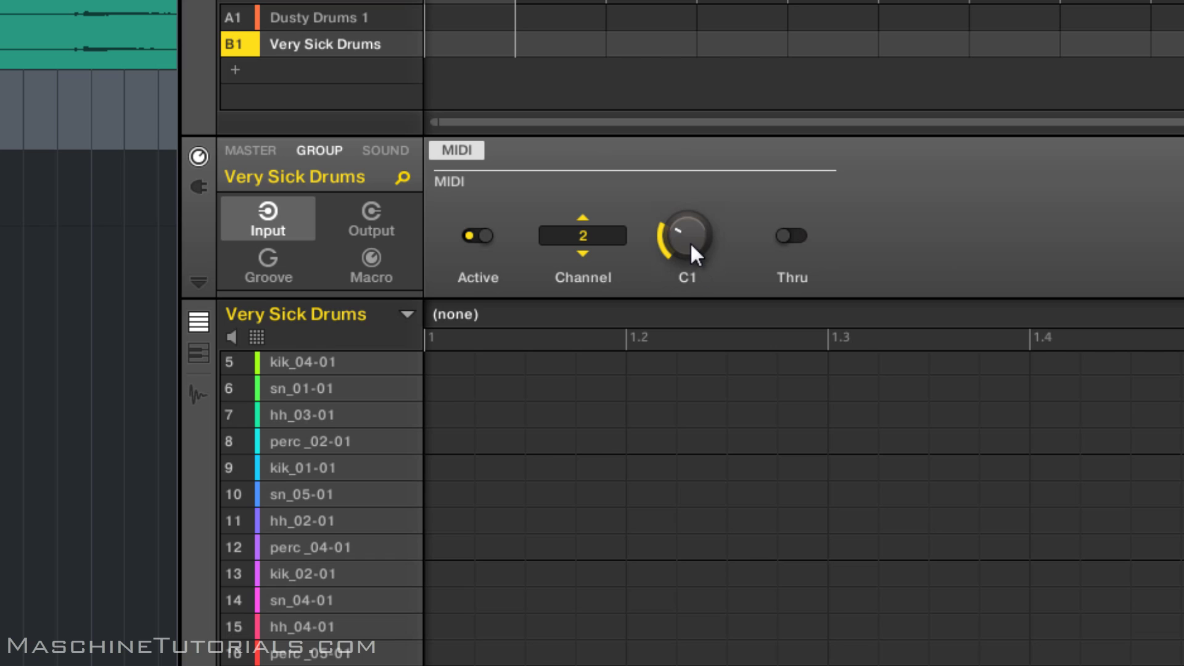
pyautogui.scroll(11, 690, 241)
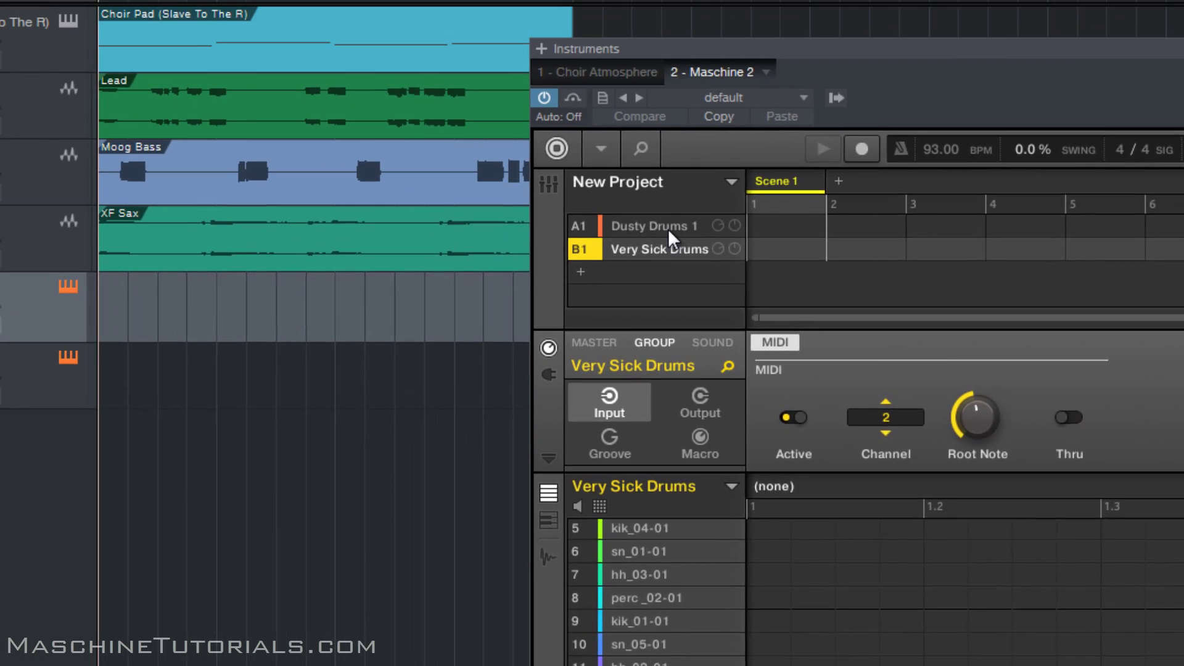
# Expand Track 8 and set its input to Maschine 2 on channel 1
pyautogui.click(669, 230)
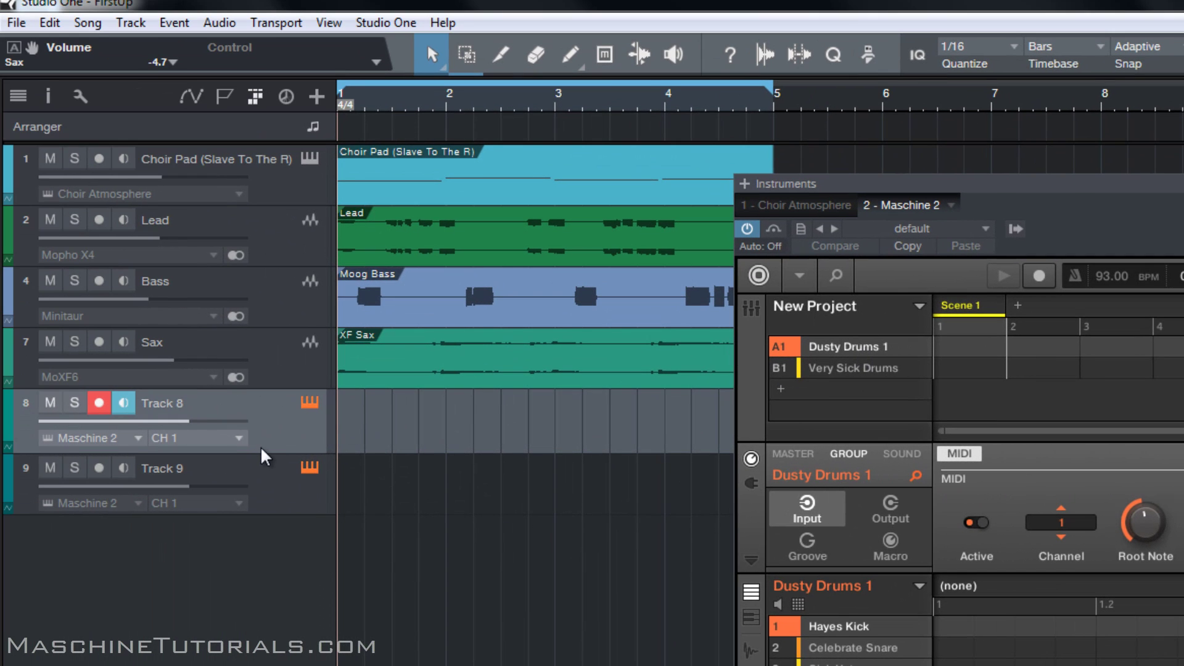
pyautogui.moveTo(259, 453); pyautogui.dragTo(249, 493)
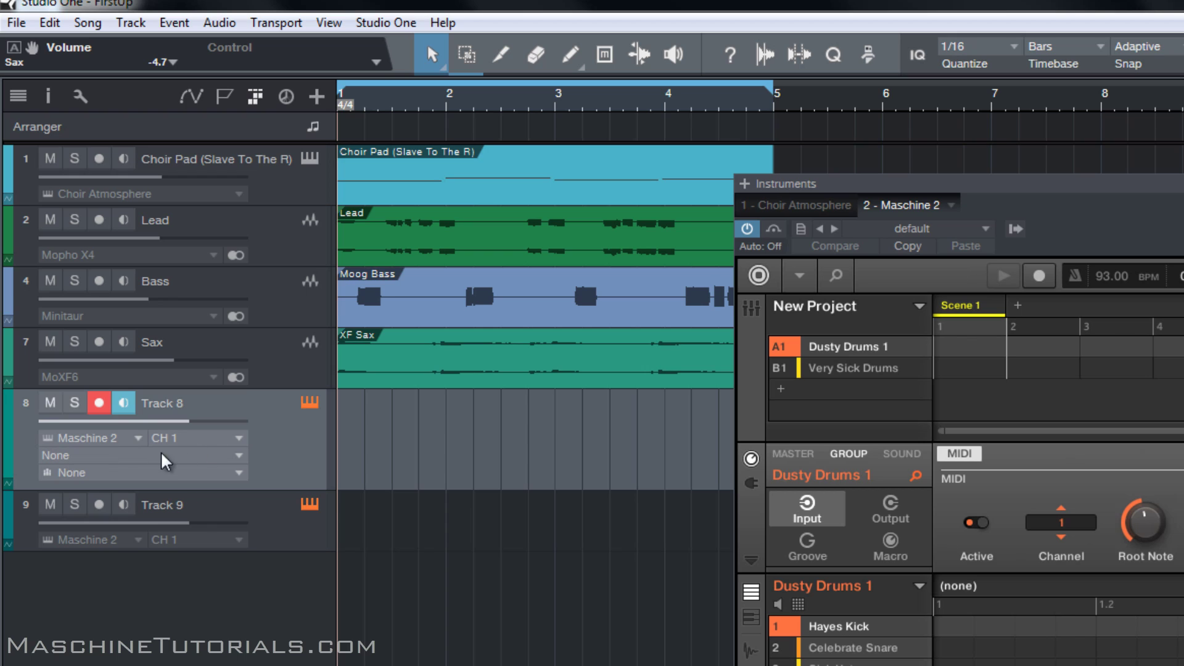
pyautogui.click(238, 458)
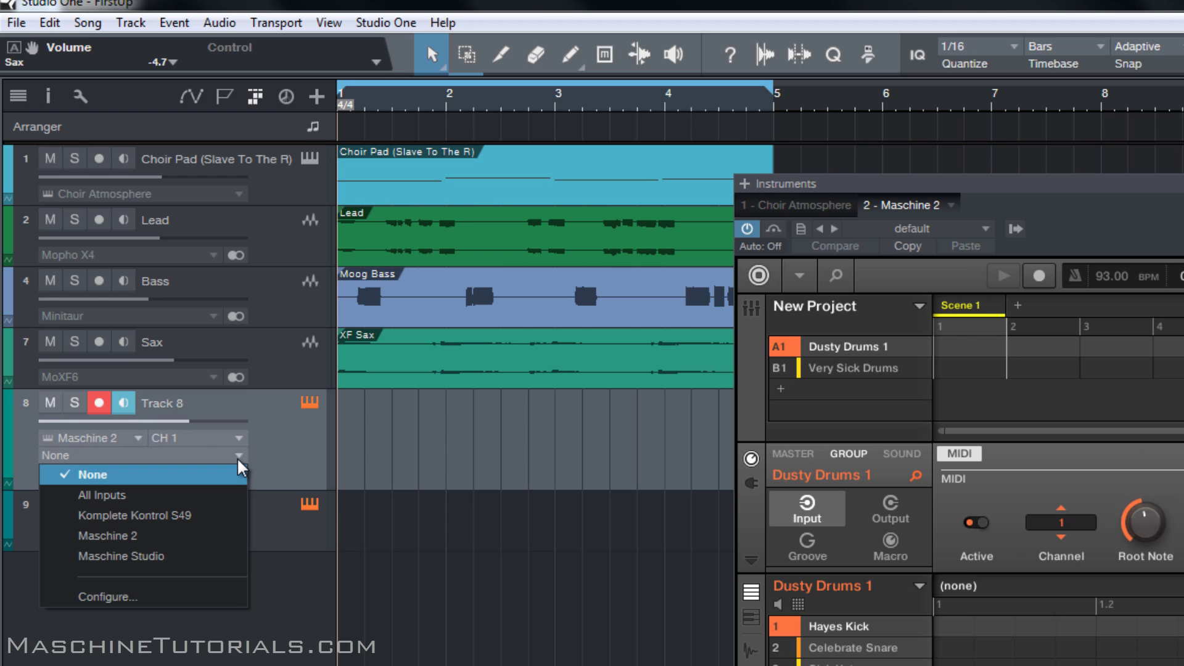
pyautogui.click(153, 536)
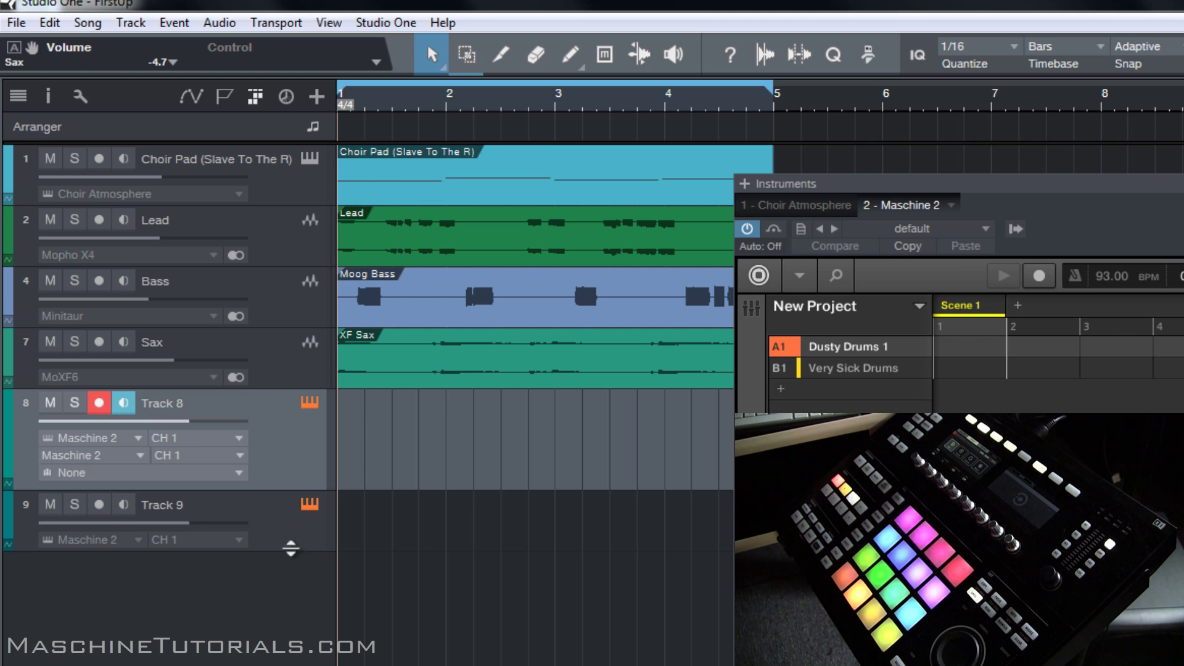
# Set Track 9's instrument and input to Maschine 2 CH 2, and record-arm it
pyautogui.moveTo(283, 551); pyautogui.dragTo(262, 632)
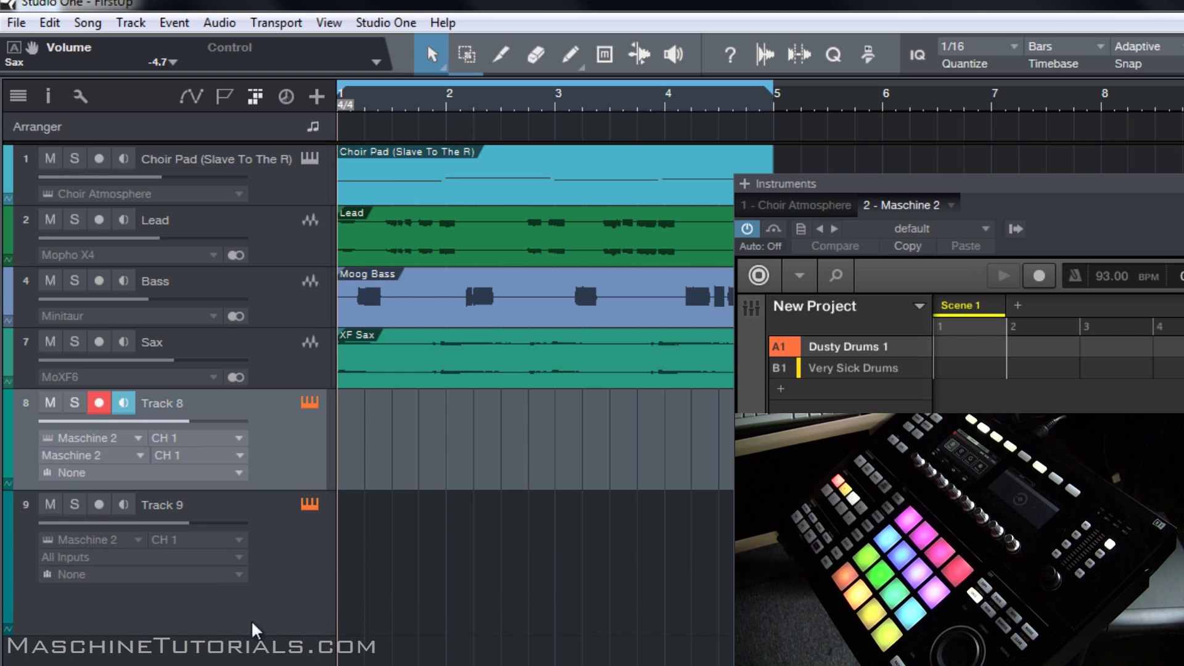
pyautogui.click(239, 541)
pyautogui.click(235, 579)
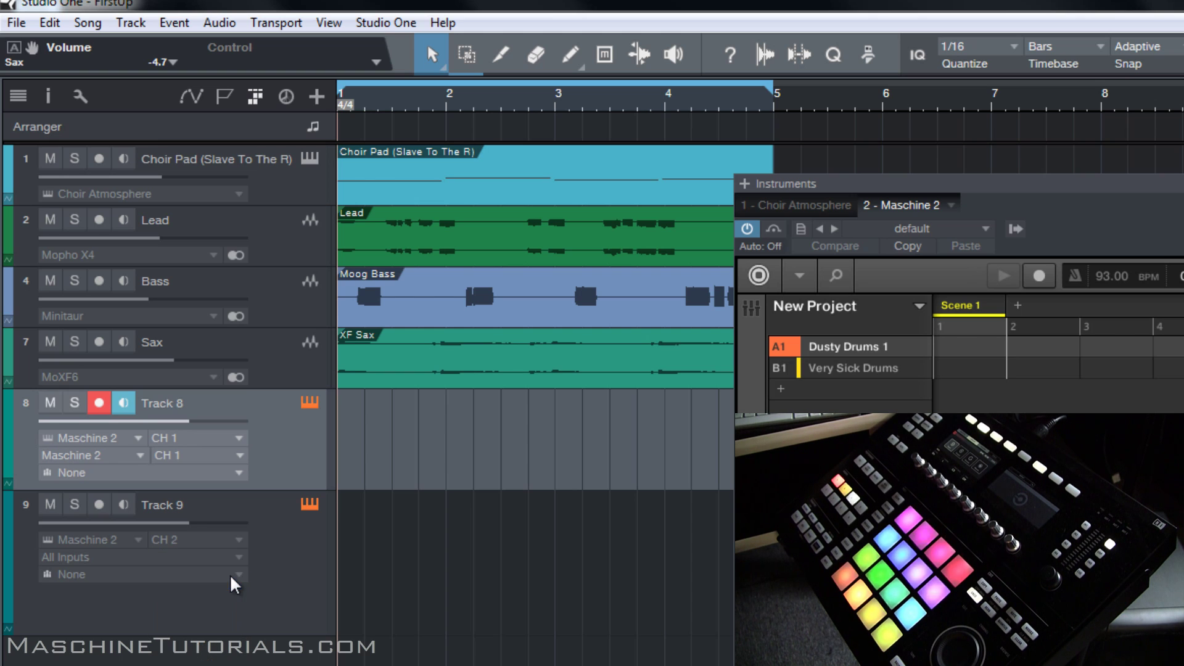
pyautogui.click(125, 567)
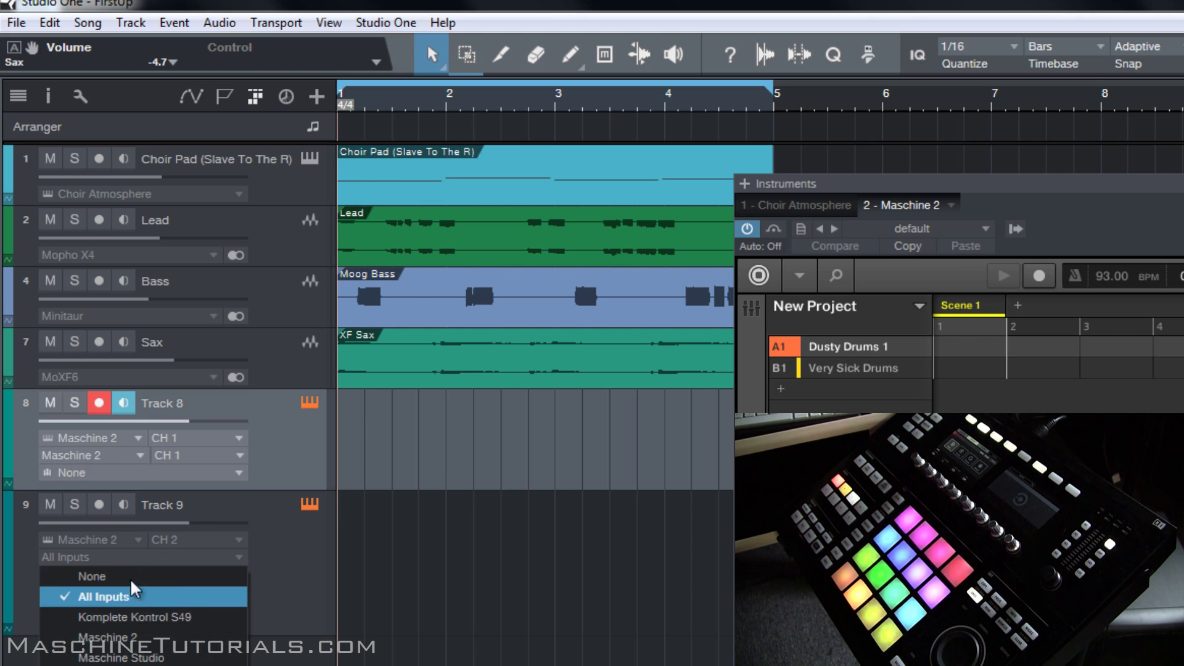
pyautogui.click(141, 645)
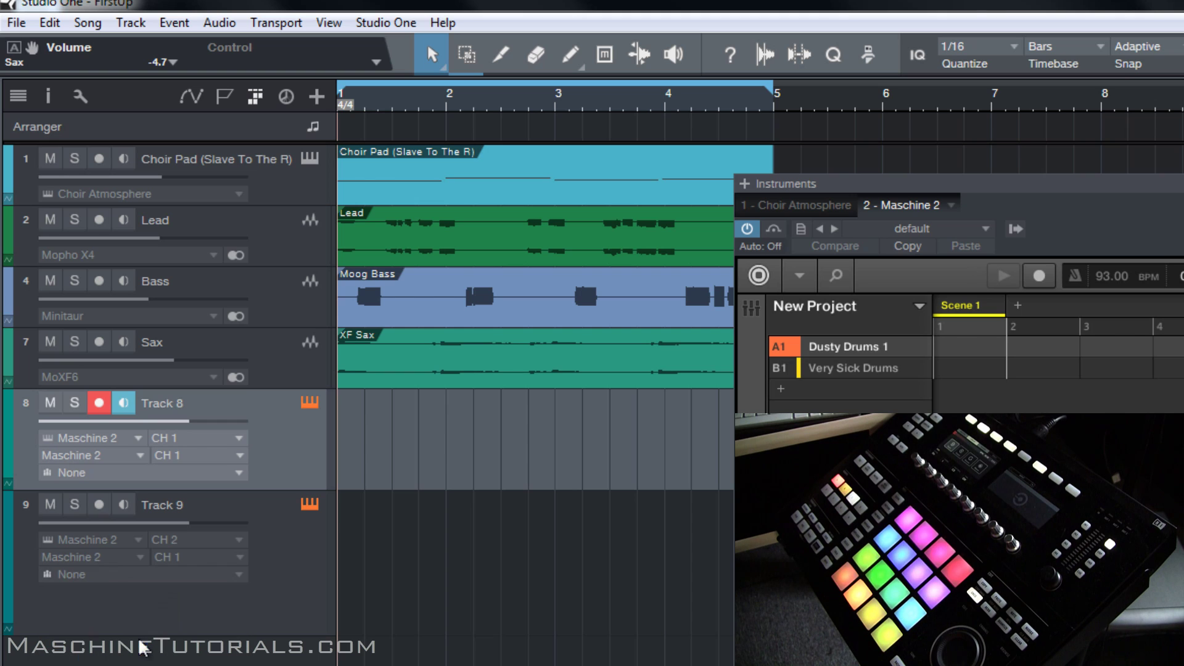
pyautogui.click(202, 558)
pyautogui.click(205, 603)
pyautogui.click(290, 600)
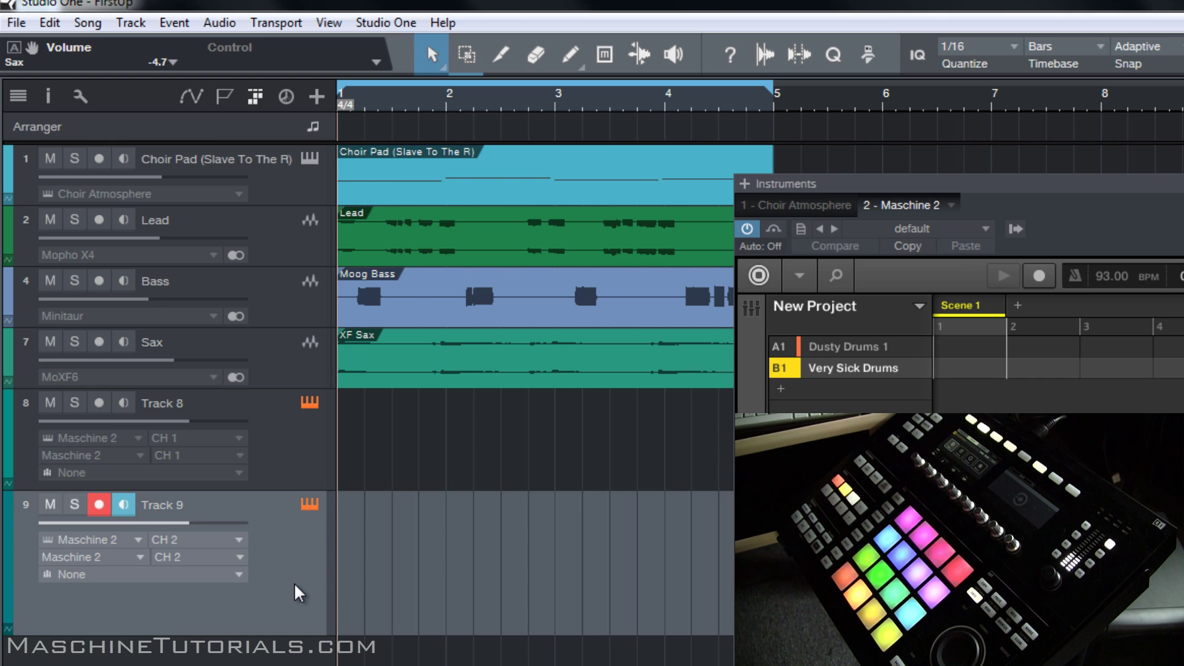
# Arm Track 8 and record the Dusty Drums 1 drum part across the four-bar loop
pyautogui.click(292, 456)
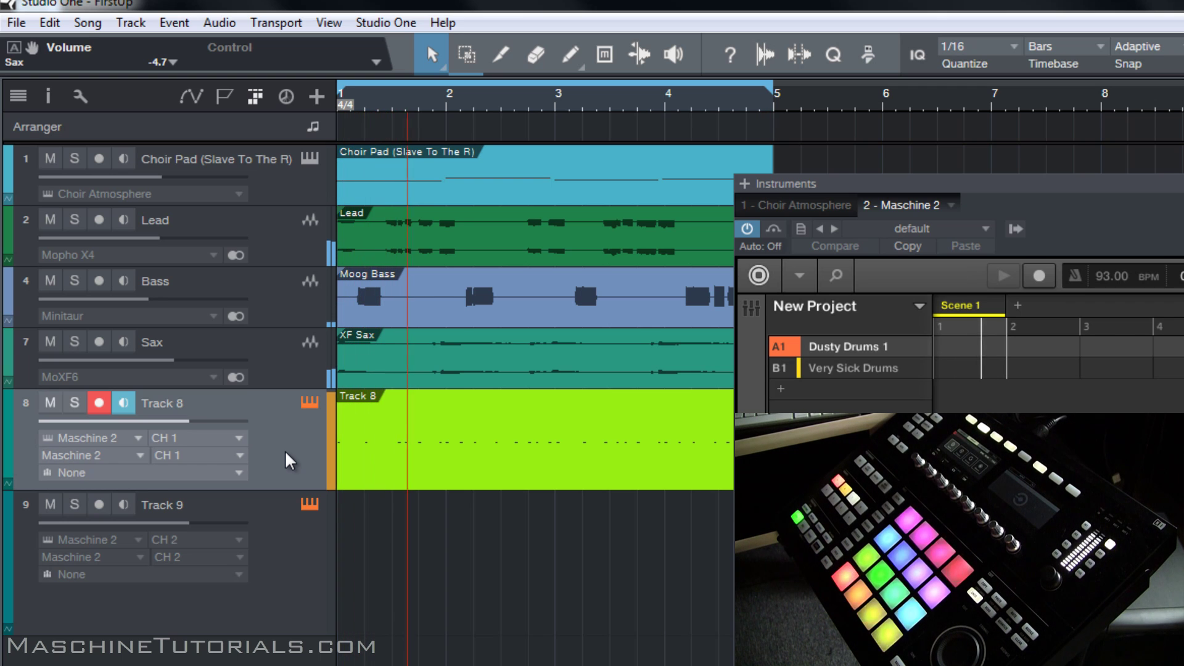
# Stop the Track 8 take and record-arm Track 9
pyautogui.press('KP_Multiply')
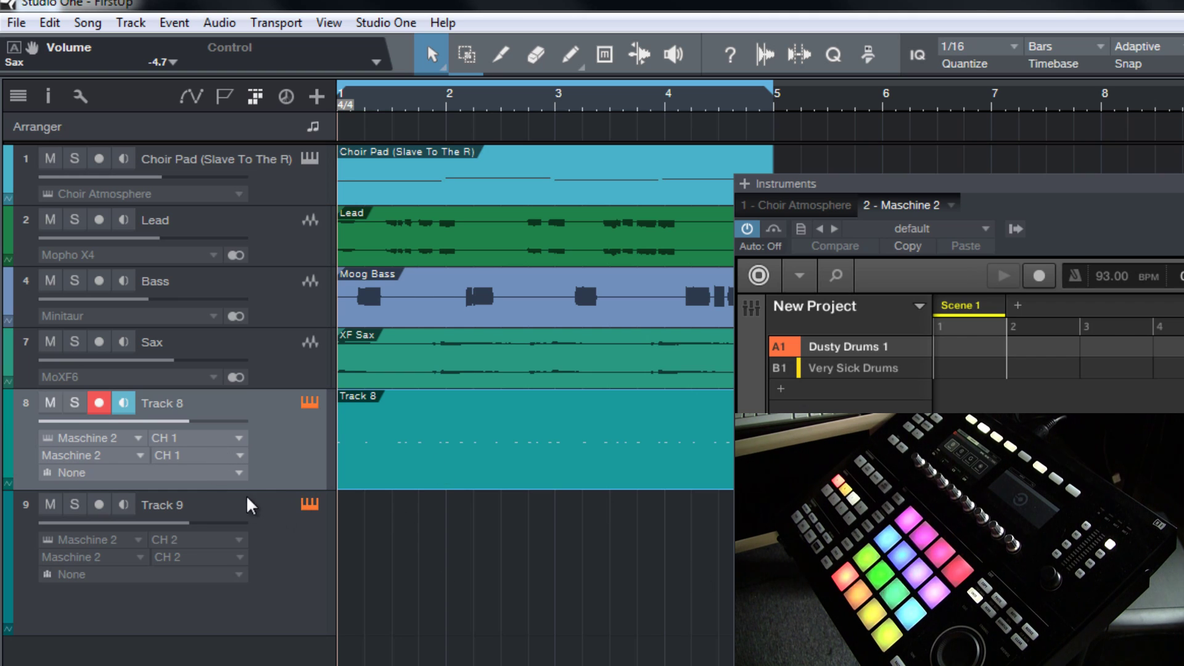
pyautogui.click(278, 533)
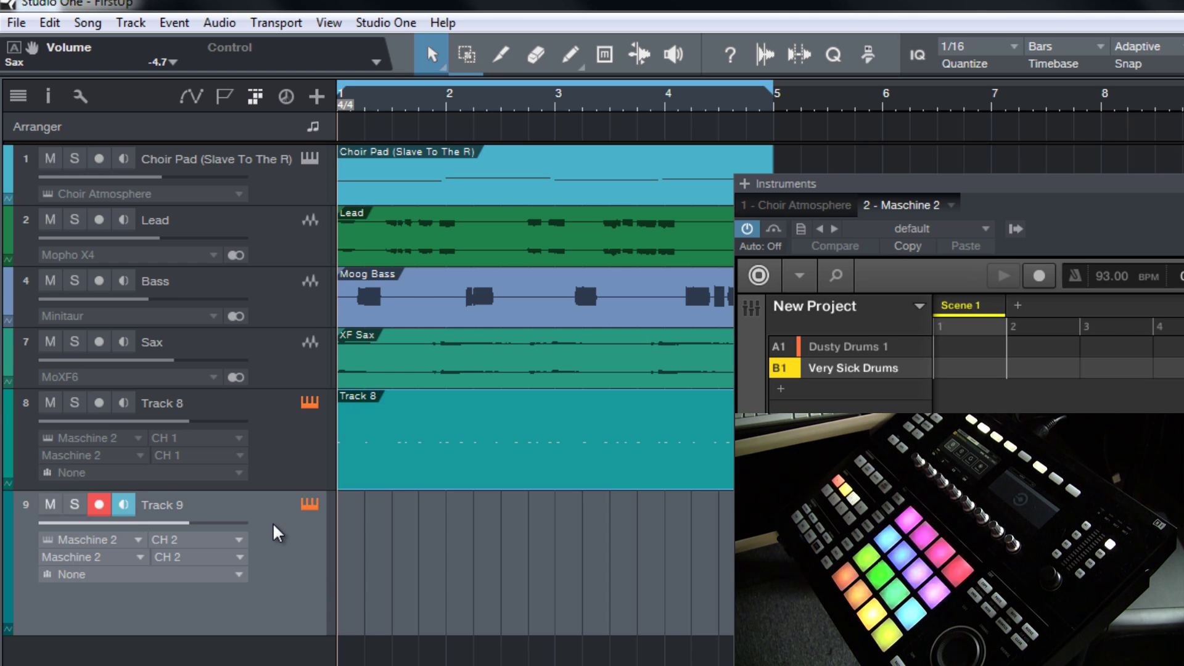
# Record the Very Sick Drums four-bar loop as MIDI onto Track 9, then stop playback
pyautogui.press('KP_Multiply')
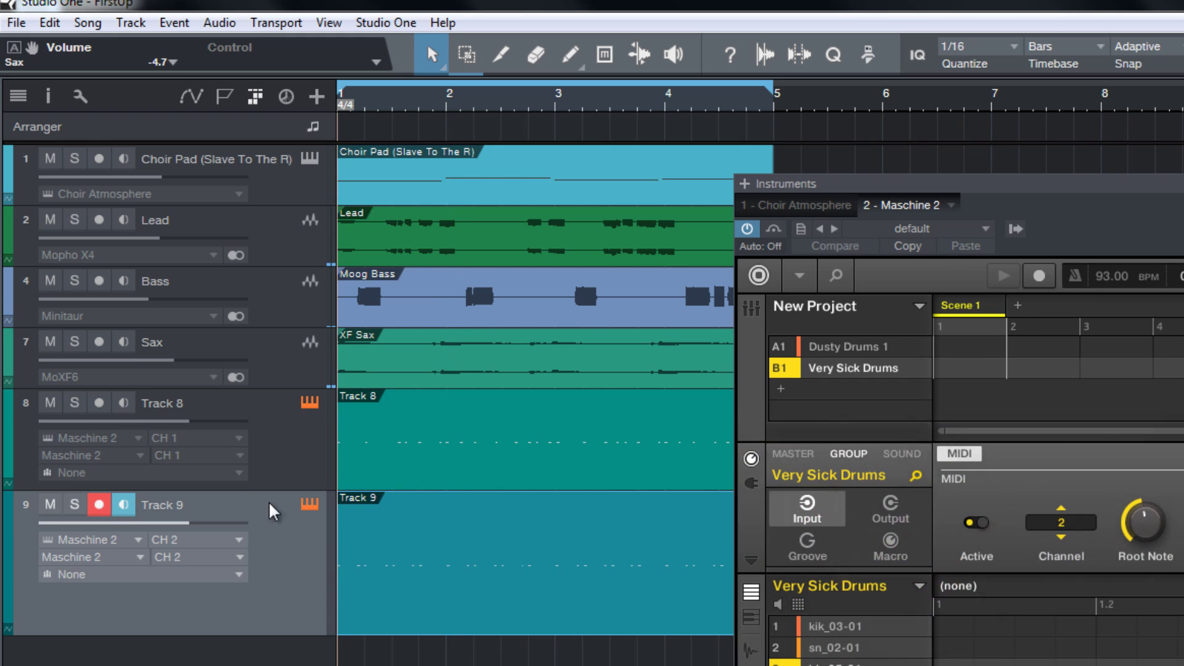
pyautogui.press('space')
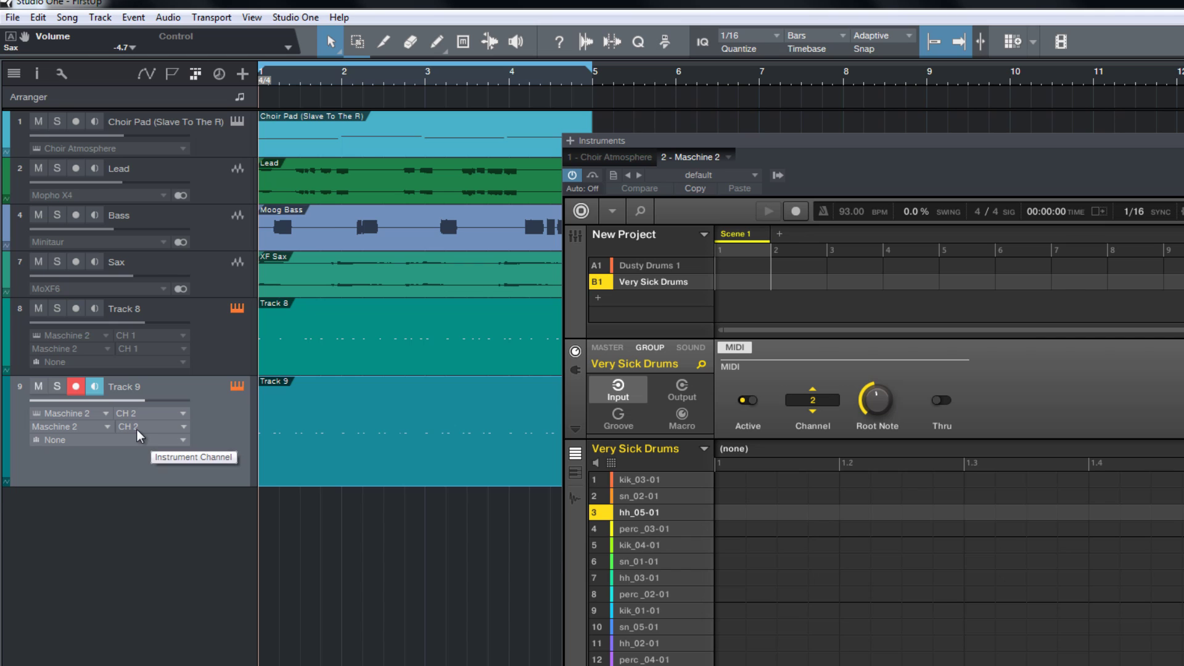
# Show hh_05-01's sound-level MIDI input: Source Default, Channel All
pyautogui.click(693, 349)
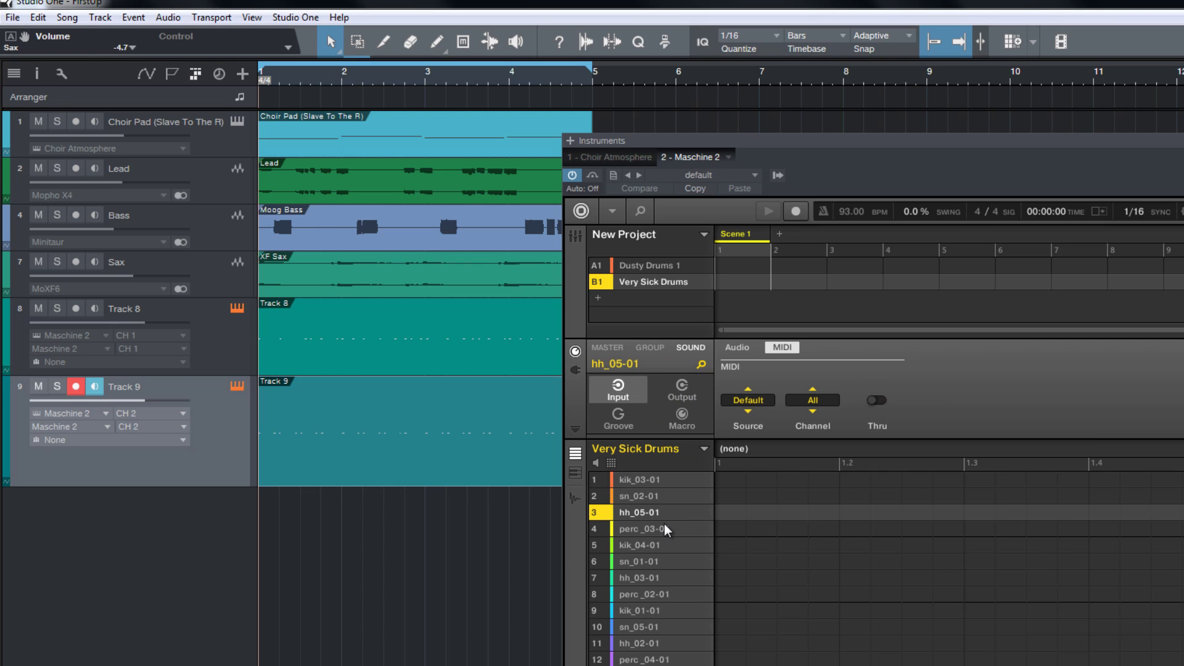